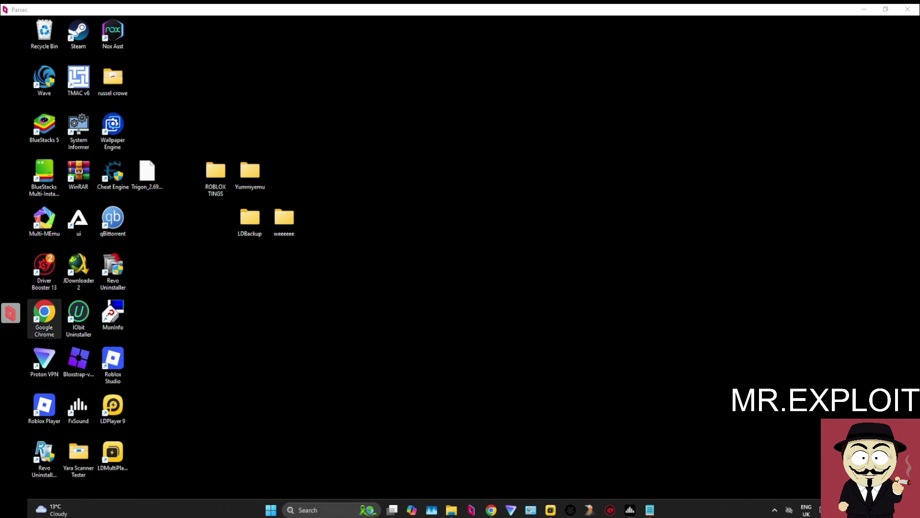
Open Chrome on the Trigon Android page and choose the Linkvertise download option
{"action": "double_click", "coordinate": [44, 316]}
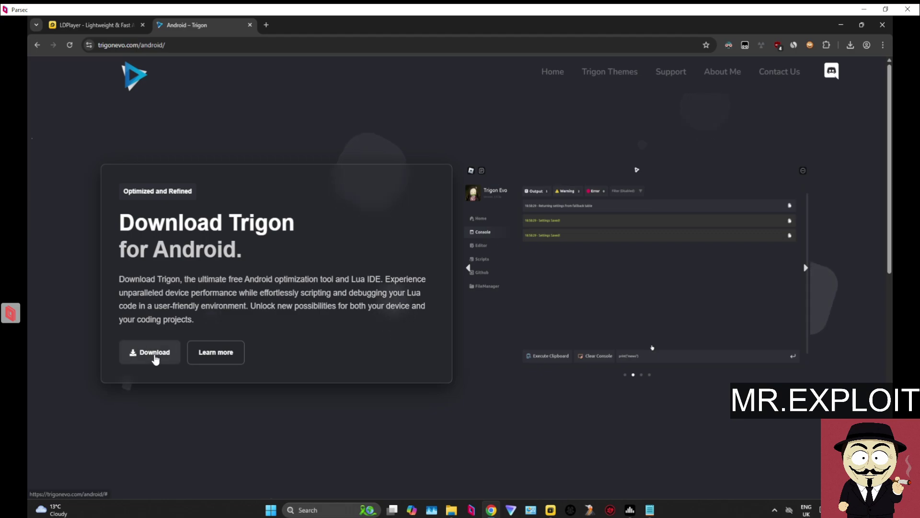
{"action": "left_click", "coordinate": [155, 357]}
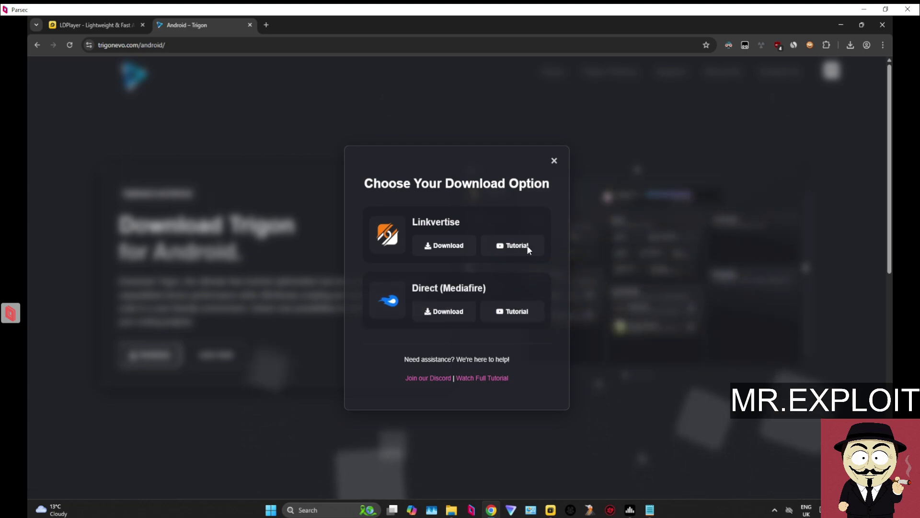
{"action": "left_click", "coordinate": [448, 247]}
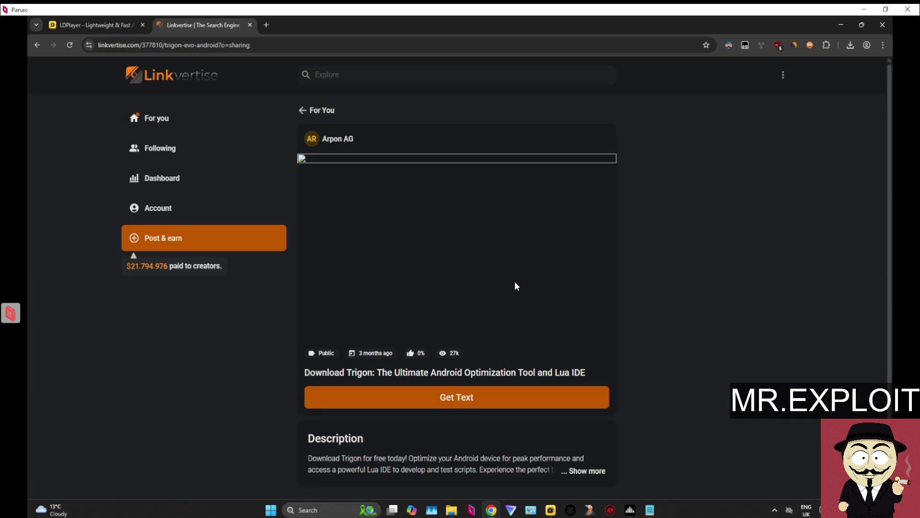
Load the revealed MediaFire link, start the Trigon_2.692.843.apk download, and close the ad tab
{"action": "left_click", "coordinate": [494, 447]}
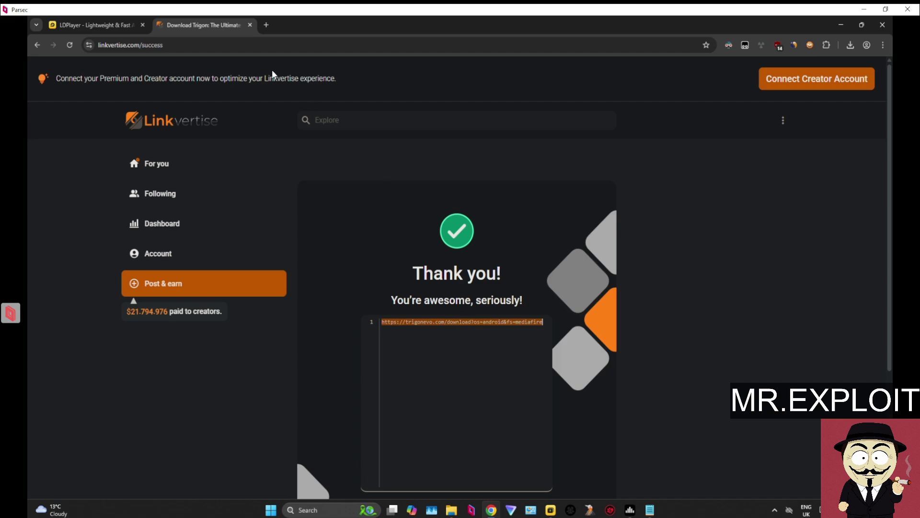
{"action": "left_click", "coordinate": [263, 45]}
{"action": "type", "text": "https://trigonevo.com/download?os=android&fs=mediafire"}
{"action": "key", "text": "Return"}
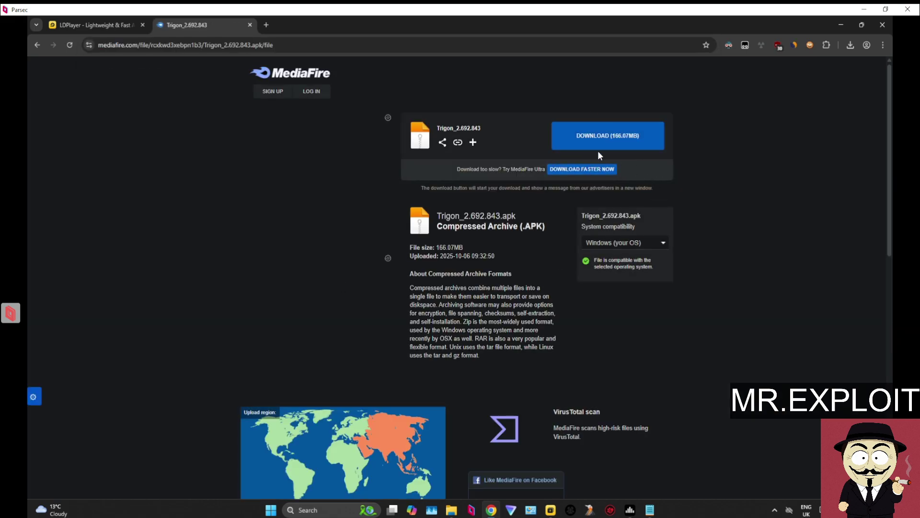
{"action": "left_click", "coordinate": [605, 136]}
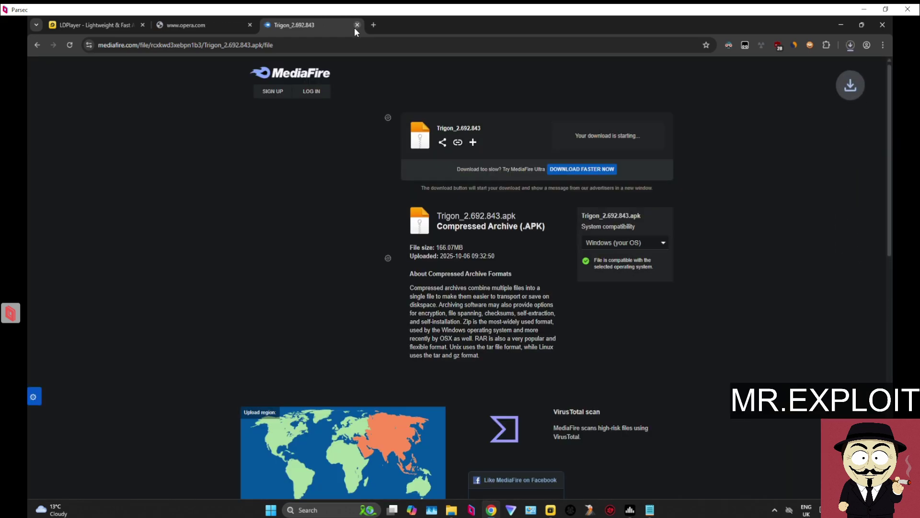
{"action": "left_click", "coordinate": [250, 24]}
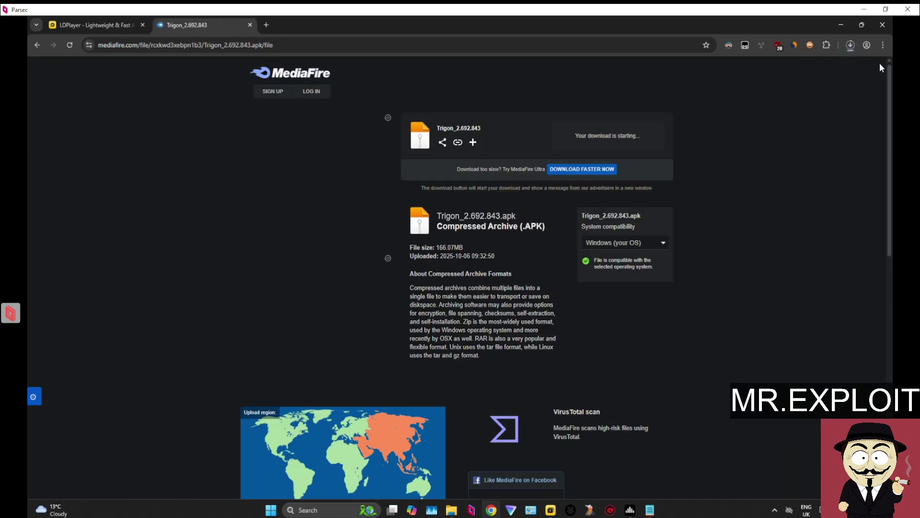
Move the old Trigon file into Downloads and put Trigon_2.692.843 (1).apk on the desktop
{"action": "left_click", "coordinate": [841, 24]}
{"action": "left_click_drag", "start_coordinate": [294, 109], "coordinate": [597, 92]}
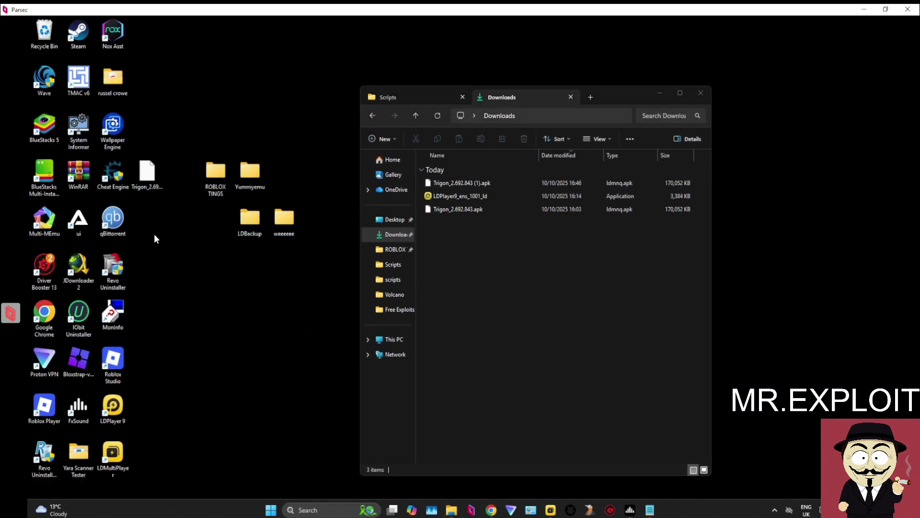
{"action": "mouse_move", "coordinate": [147, 172]}
{"action": "left_mouse_down"}
{"action": "mouse_move", "coordinate": [148, 140]}
{"action": "mouse_move", "coordinate": [493, 185]}
{"action": "mouse_move", "coordinate": [168, 242]}
{"action": "mouse_move", "coordinate": [158, 316]}
{"action": "mouse_move", "coordinate": [158, 235]}
{"action": "mouse_move", "coordinate": [161, 277]}
{"action": "left_mouse_up"}
{"action": "left_click", "coordinate": [701, 93]}
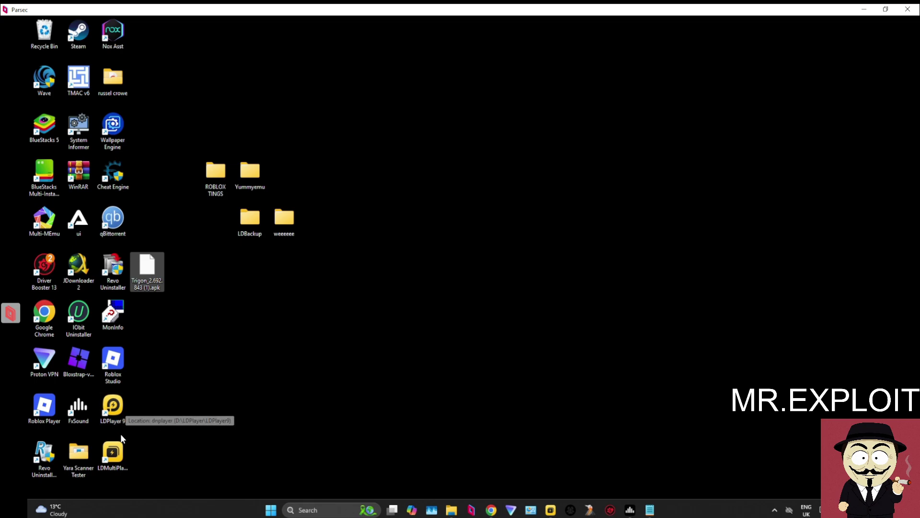
Start the Trigon emulator instance from LDMultiPlayer
{"action": "left_click", "coordinate": [551, 509]}
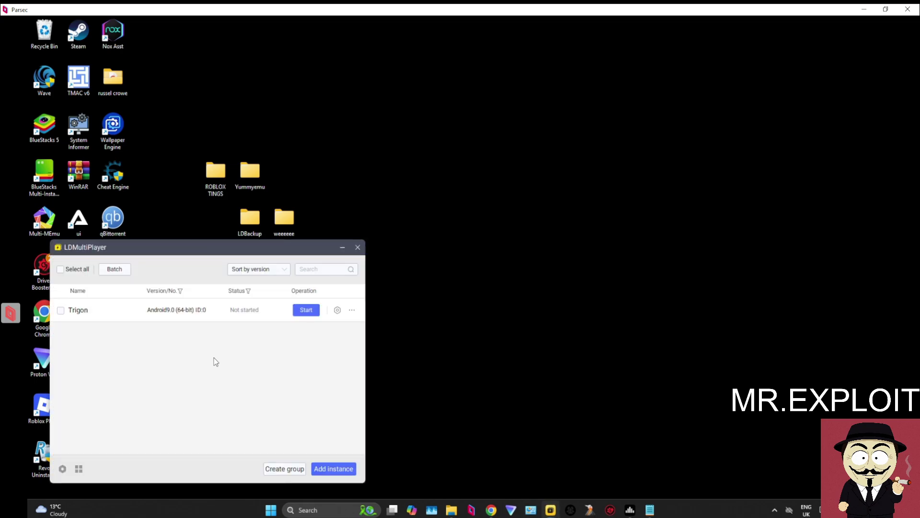
{"action": "left_click", "coordinate": [307, 309]}
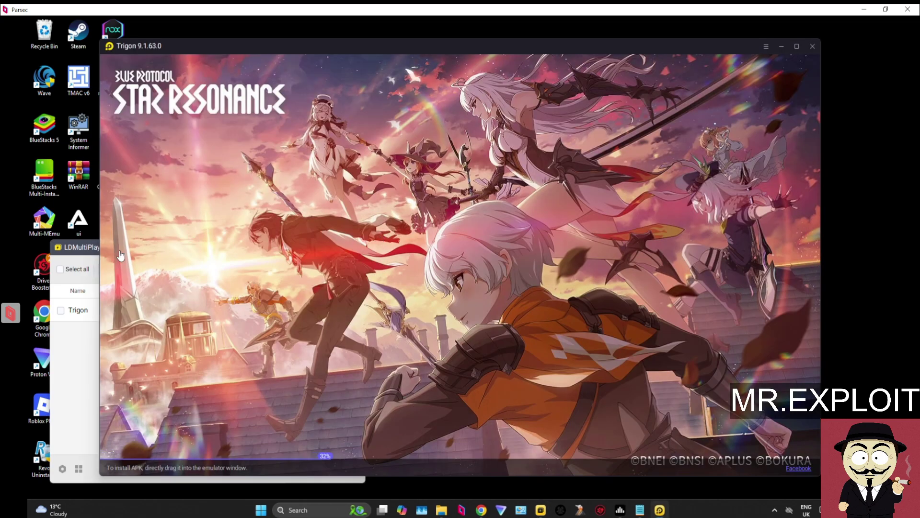
{"action": "left_click", "coordinate": [344, 246]}
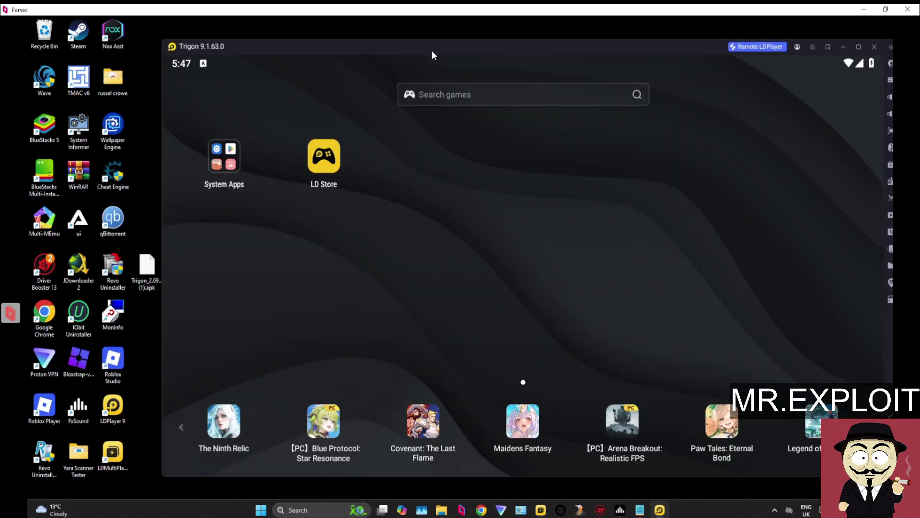
Drag the Trigon apk into the emulator to install it and dismiss the Age of Ashes ad
{"action": "mouse_move", "coordinate": [147, 263]}
{"action": "left_mouse_down"}
{"action": "mouse_move", "coordinate": [150, 152]}
{"action": "mouse_move", "coordinate": [361, 237]}
{"action": "left_mouse_up"}
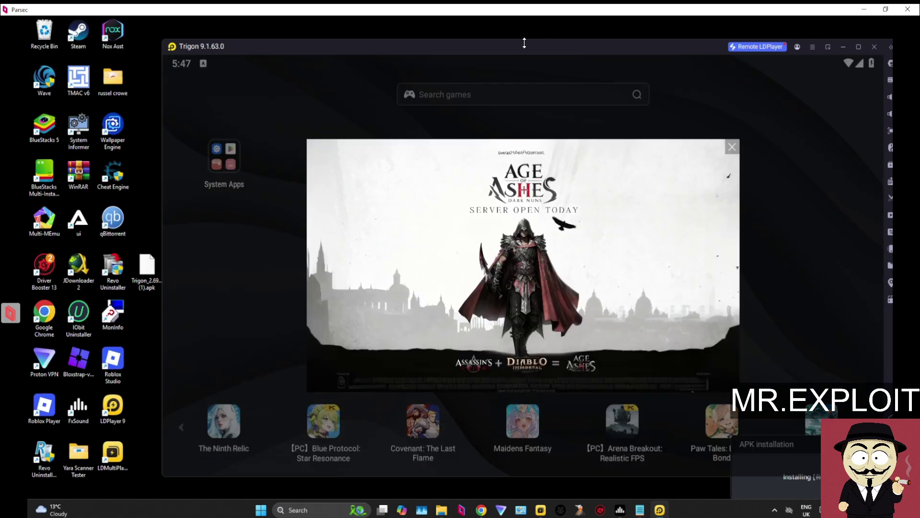
{"action": "left_click_drag", "start_coordinate": [522, 40], "coordinate": [466, 44]}
{"action": "left_click", "coordinate": [679, 139]}
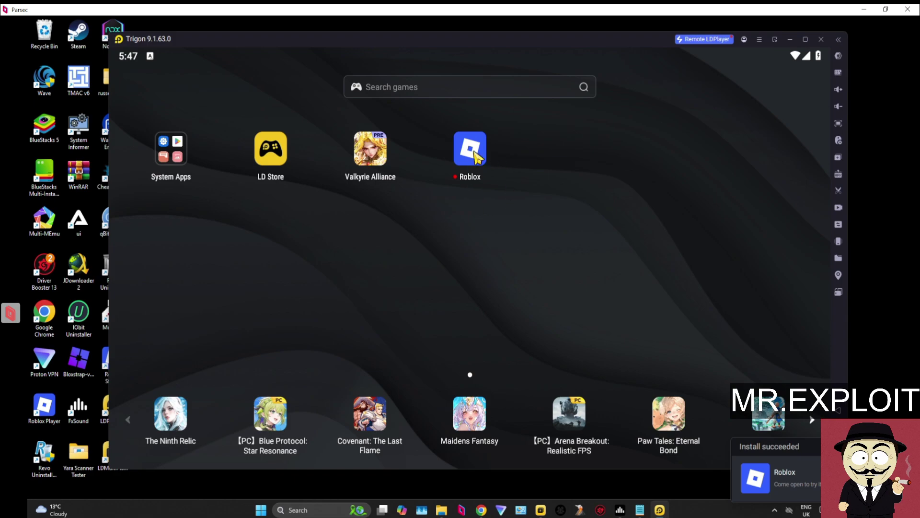
Launch Roblox, allow access to photos, media and files, and scroll the Home feed
{"action": "left_click", "coordinate": [472, 150]}
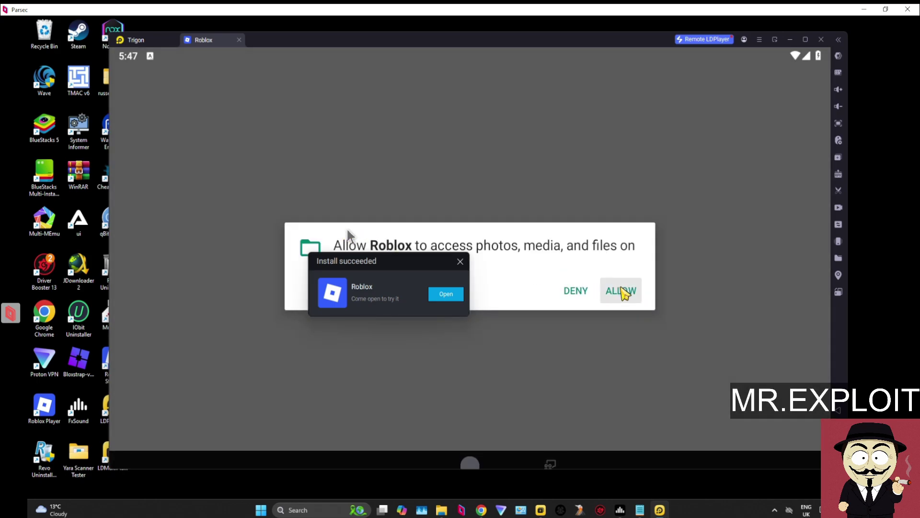
{"action": "left_click", "coordinate": [620, 290]}
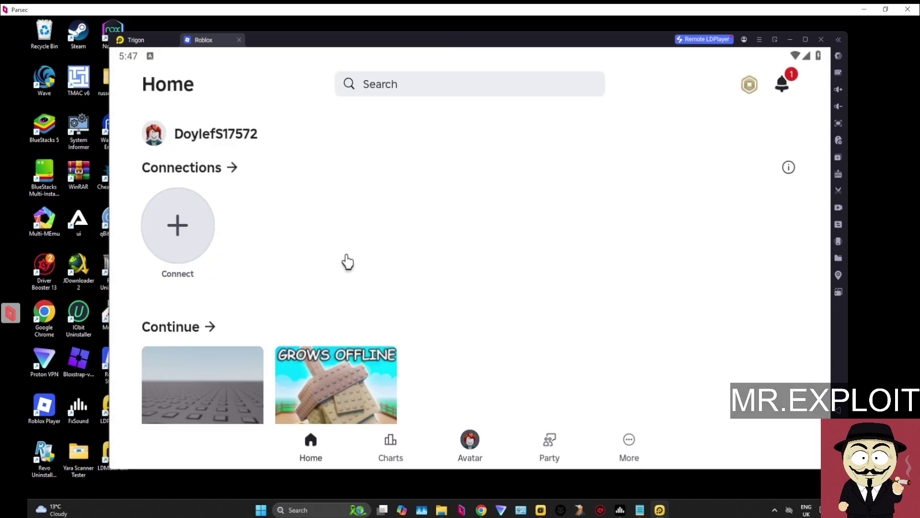
{"action": "scroll", "coordinate": [347, 262], "scroll_direction": "down", "scroll_amount": 2}
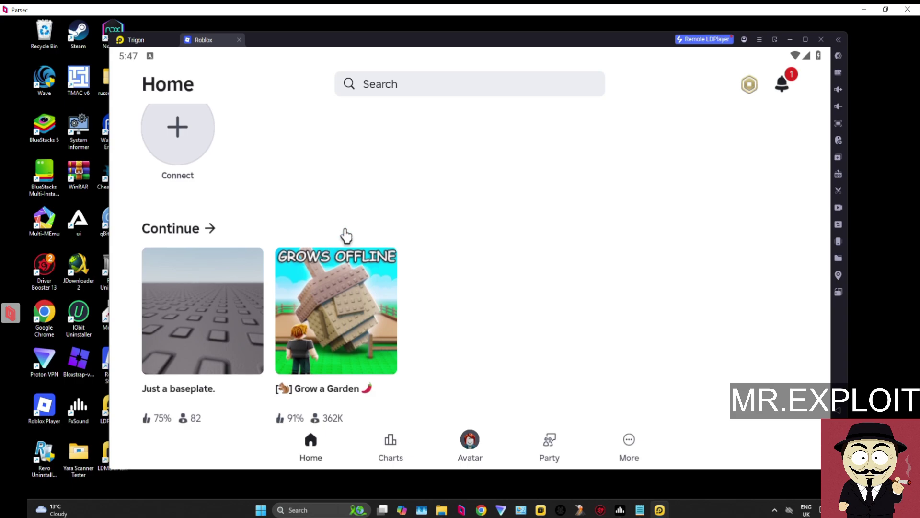
{"action": "scroll", "coordinate": [359, 243], "scroll_direction": "up", "scroll_amount": 2}
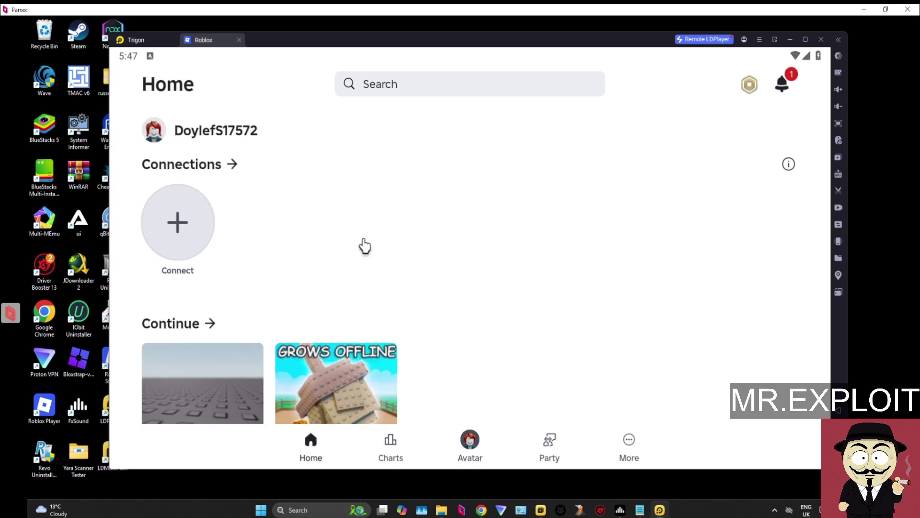
{"action": "scroll", "coordinate": [363, 244], "scroll_direction": "down", "scroll_amount": 2}
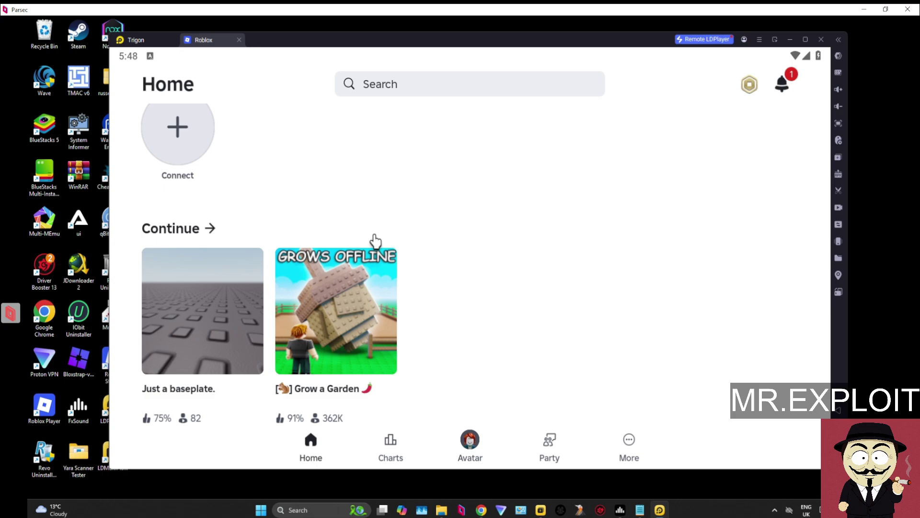
Join Just a baseplate., walk the avatar with W and A, and open Trigon Evo
{"action": "left_click", "coordinate": [197, 301]}
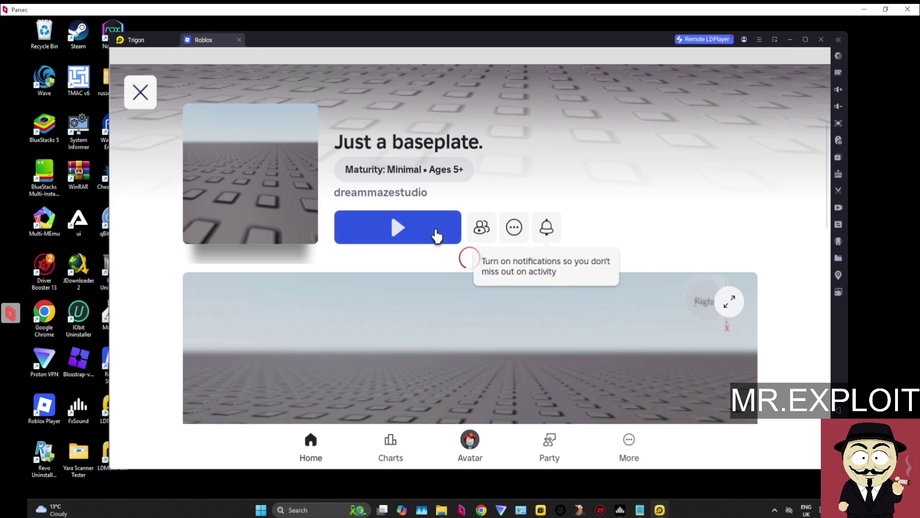
{"action": "left_click", "coordinate": [436, 232]}
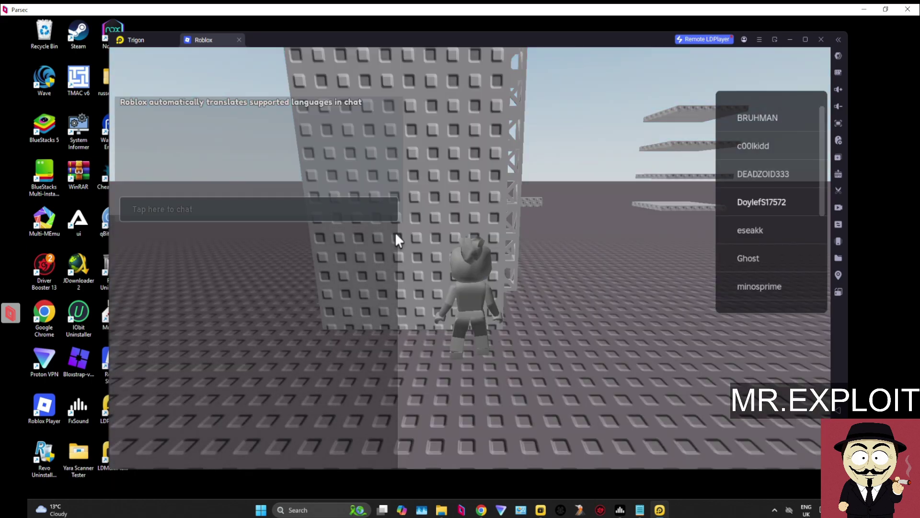
{"action": "key", "text": "w"}
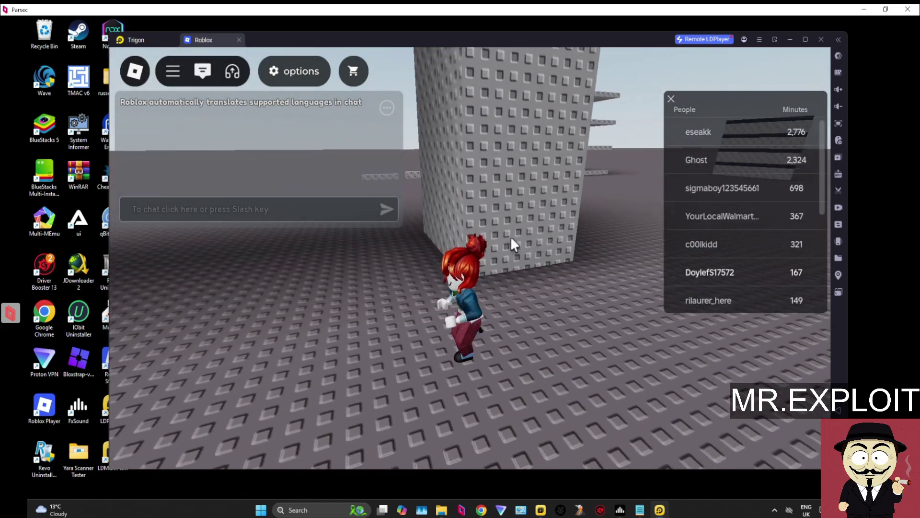
{"action": "key", "text": "a"}
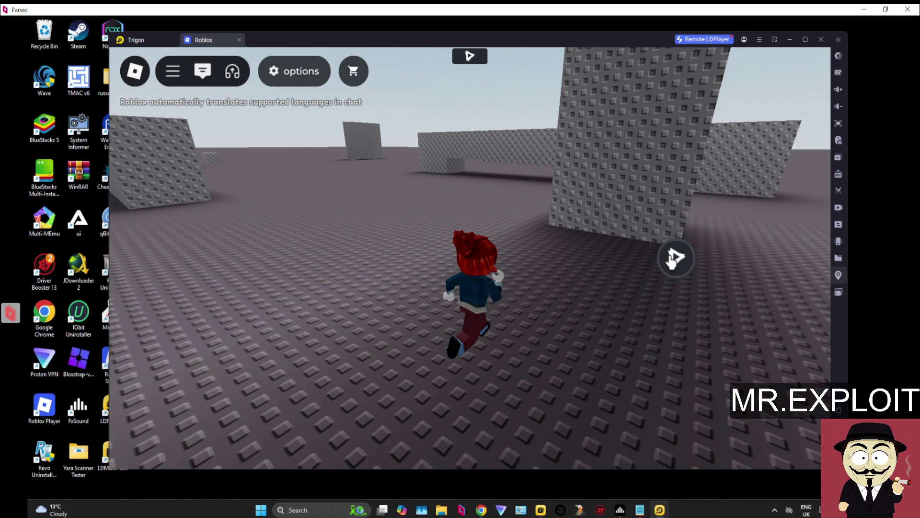
{"action": "left_click", "coordinate": [676, 258]}
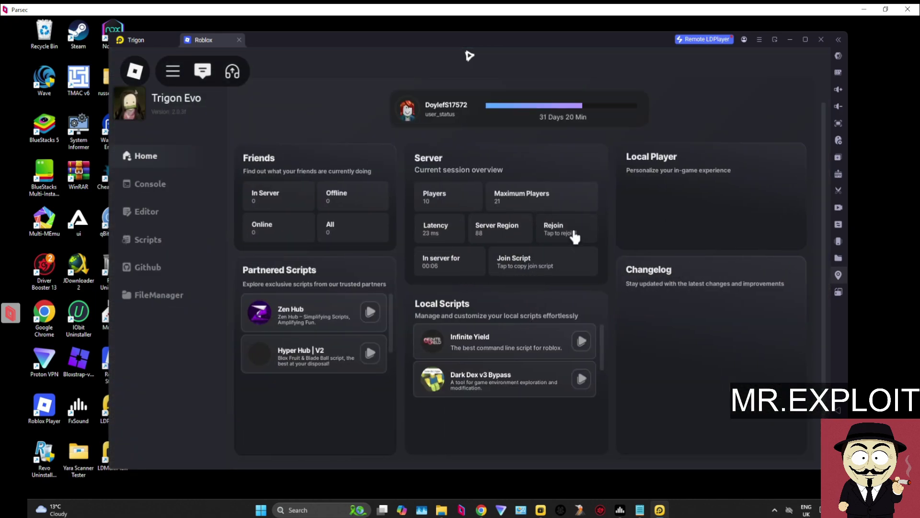
Run Infinite Yield, then browse the Console, Editor, Scripts, Github and FileManager pages
{"action": "left_click", "coordinate": [581, 341]}
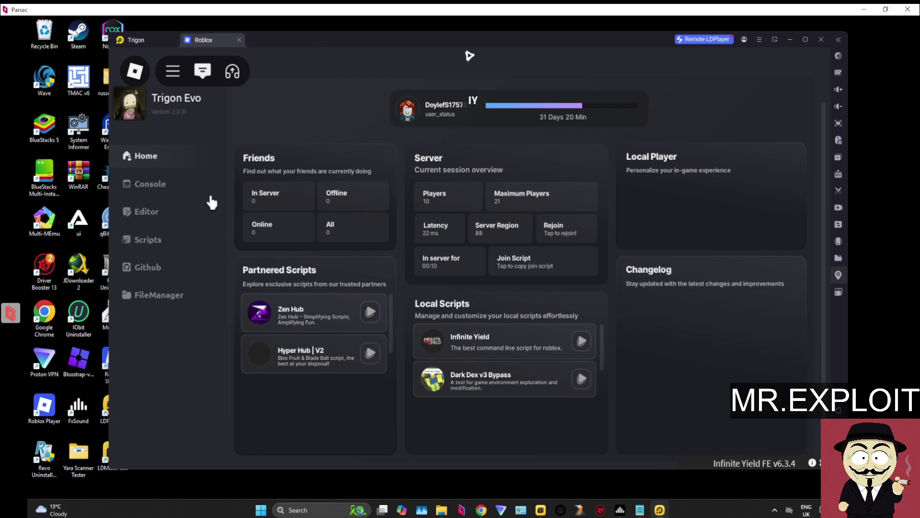
{"action": "left_click", "coordinate": [187, 191]}
{"action": "left_click", "coordinate": [186, 212]}
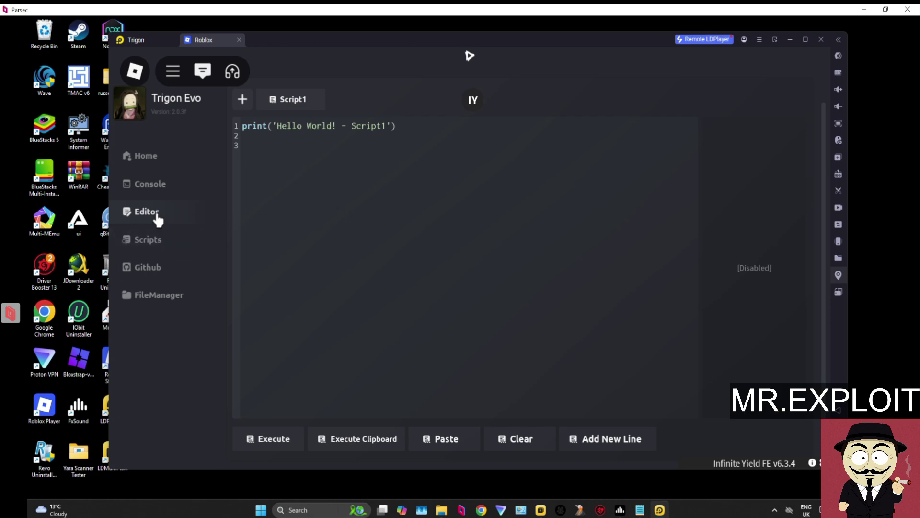
{"action": "left_click", "coordinate": [166, 244]}
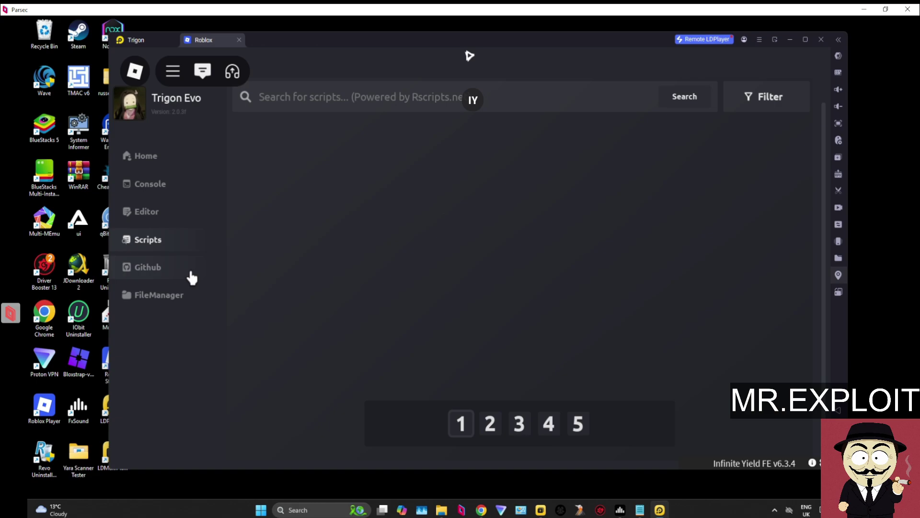
{"action": "left_click", "coordinate": [155, 265]}
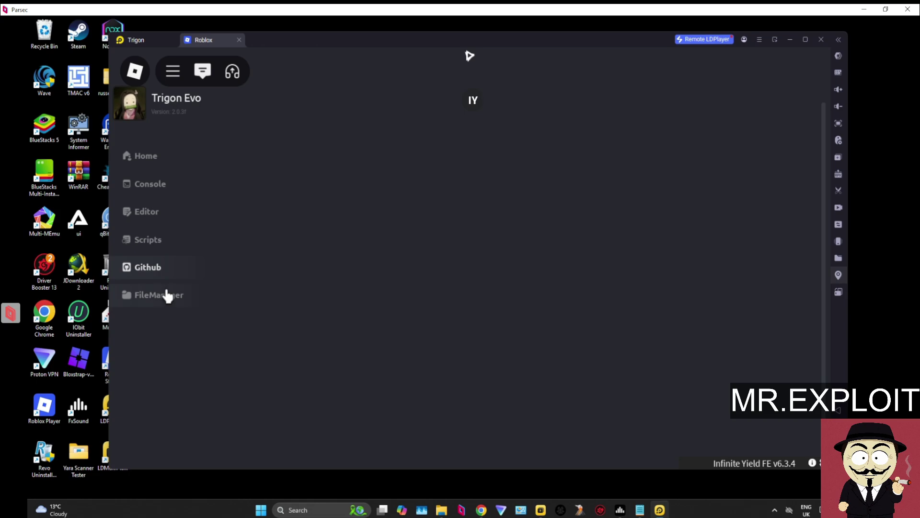
{"action": "left_click", "coordinate": [187, 295]}
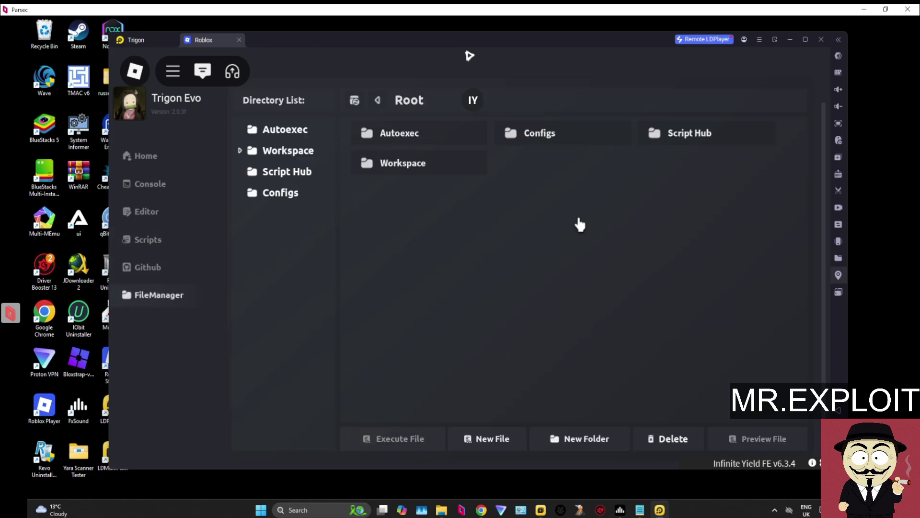
Look inside the Autoexec and Workspace folders, then return to the Home dashboard
{"action": "left_click", "coordinate": [395, 134]}
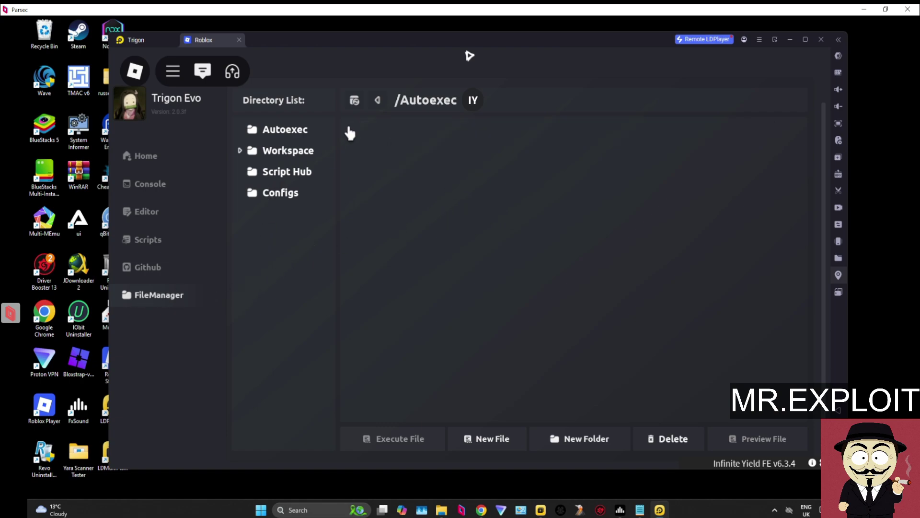
{"action": "left_click", "coordinate": [377, 100]}
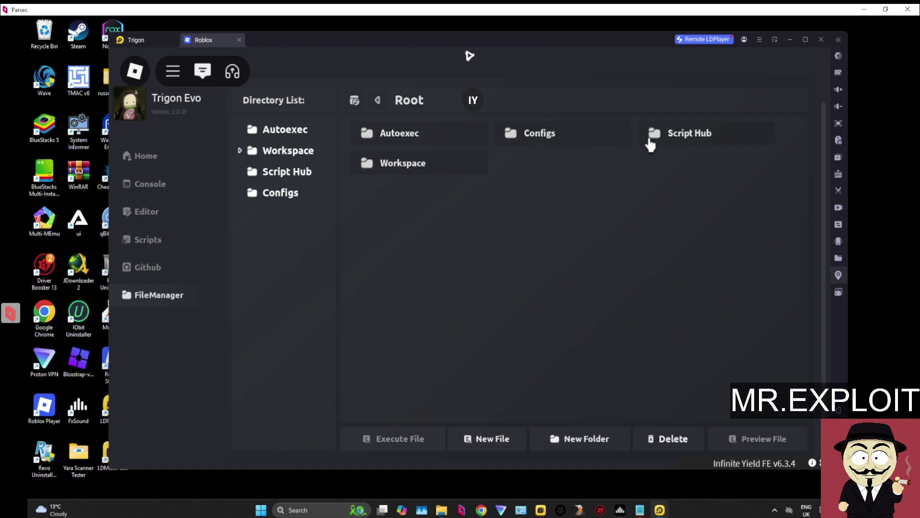
{"action": "left_click", "coordinate": [401, 162]}
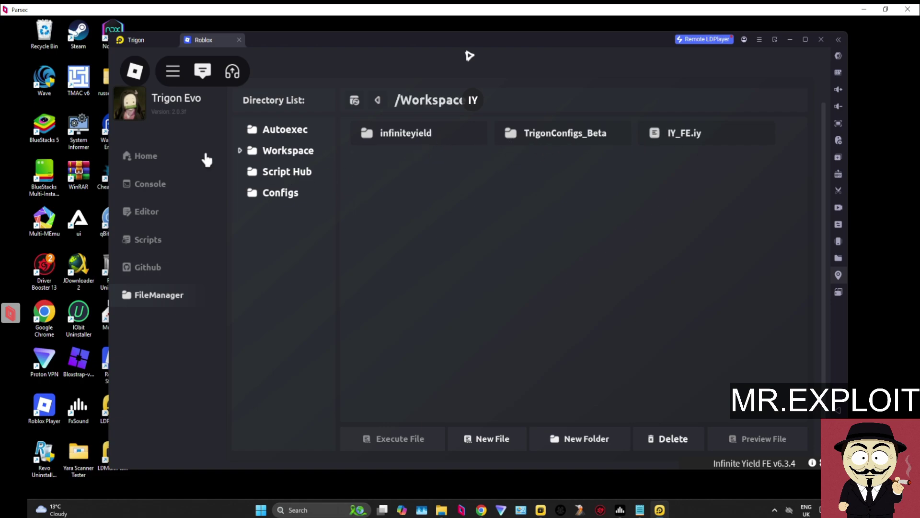
{"action": "left_click", "coordinate": [188, 154]}
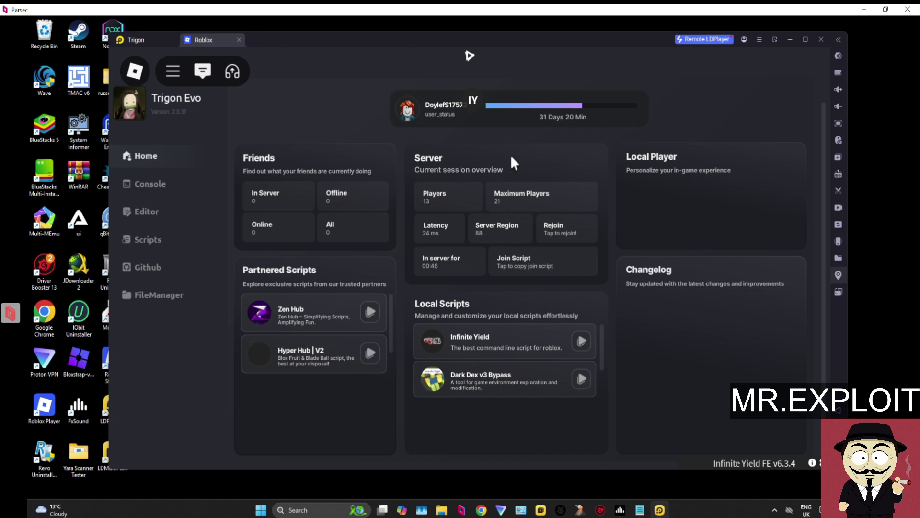